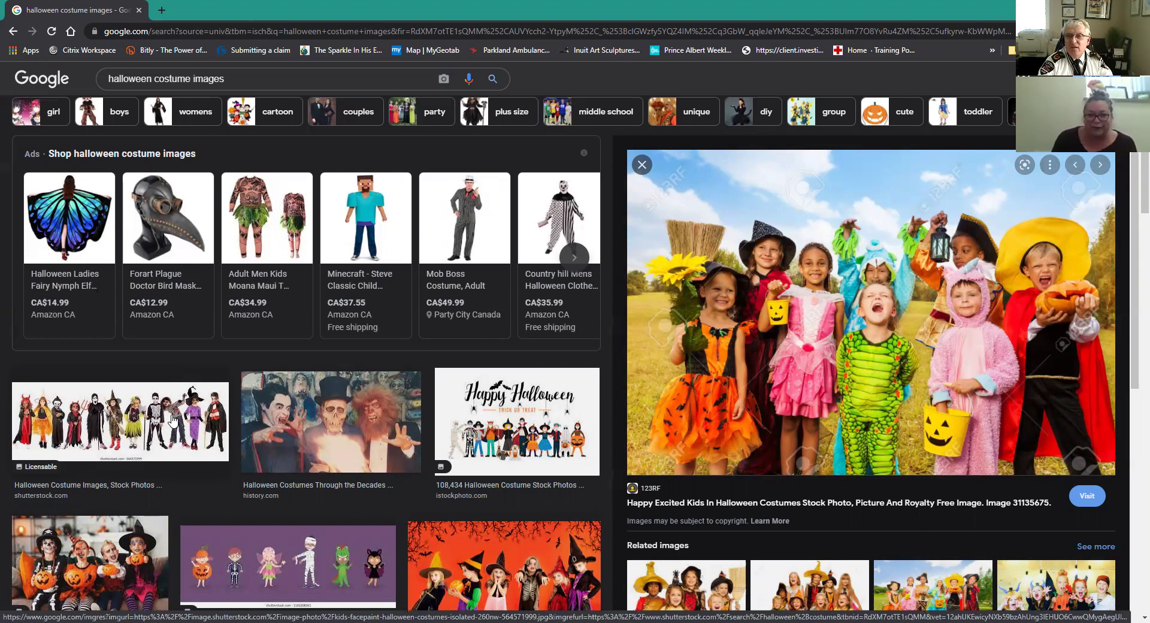
# Step: Preview the Shutterstock photo of a row of costumed children from the first result
pyautogui.click(173, 422)
pyautogui.moveTo(845, 193)
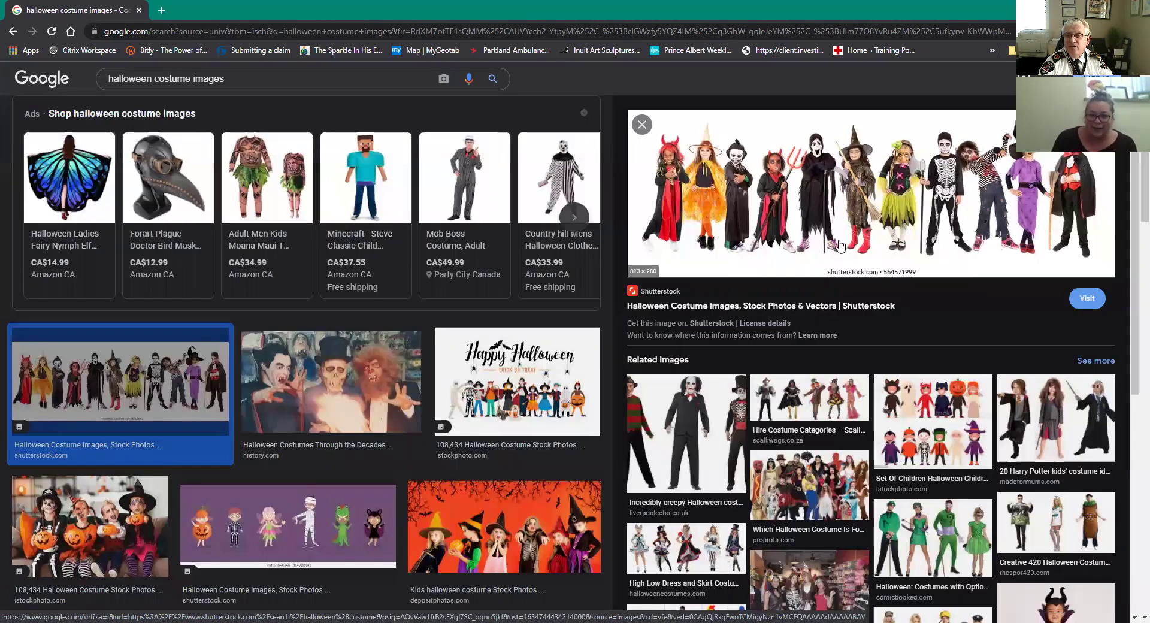
pyautogui.scroll(2, 884, 272)
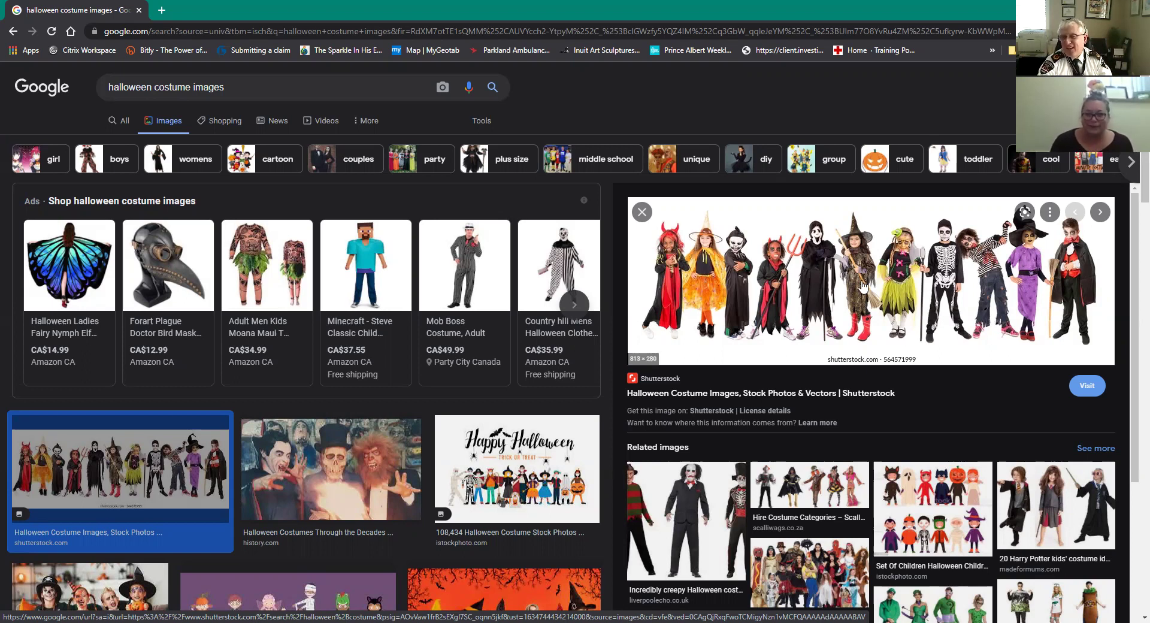
pyautogui.scroll(-2, 749, 462)
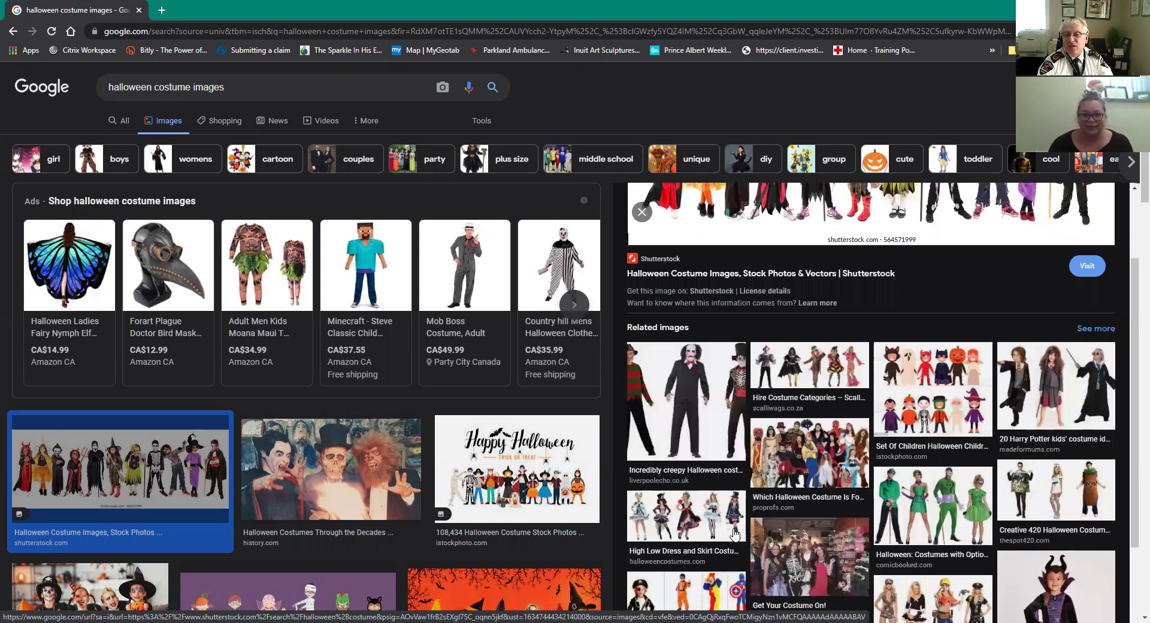
# Step: Open a cartoon costumed-children related image, then step back to the iStock Happy Halloween illustration
pyautogui.click(942, 411)
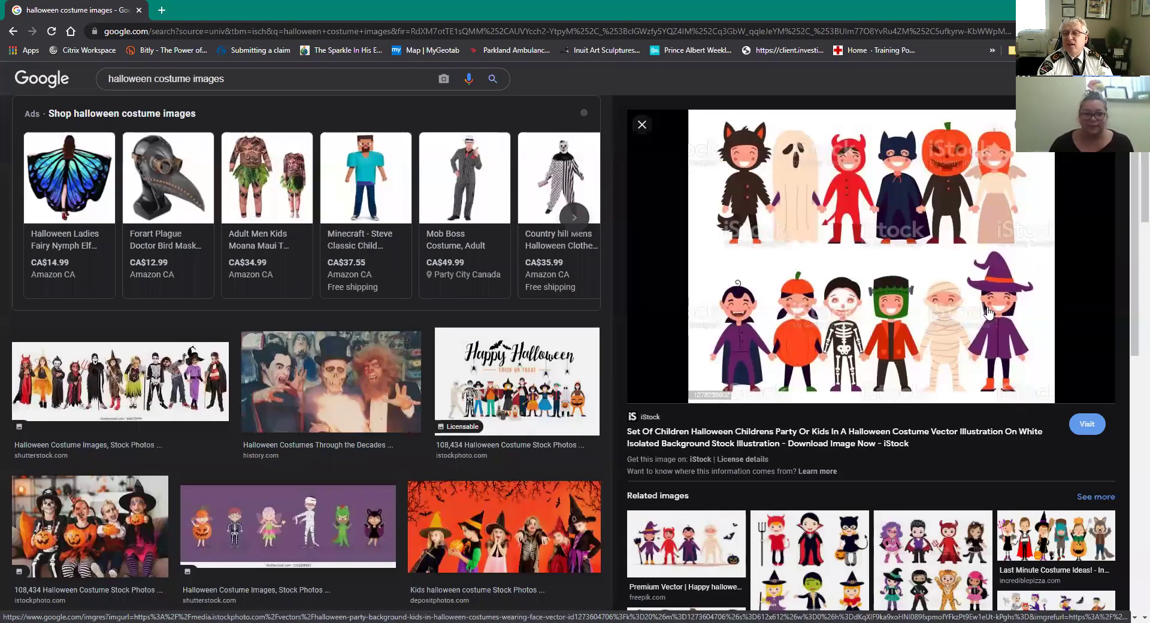
pyautogui.hotkey('alt', 'Left')
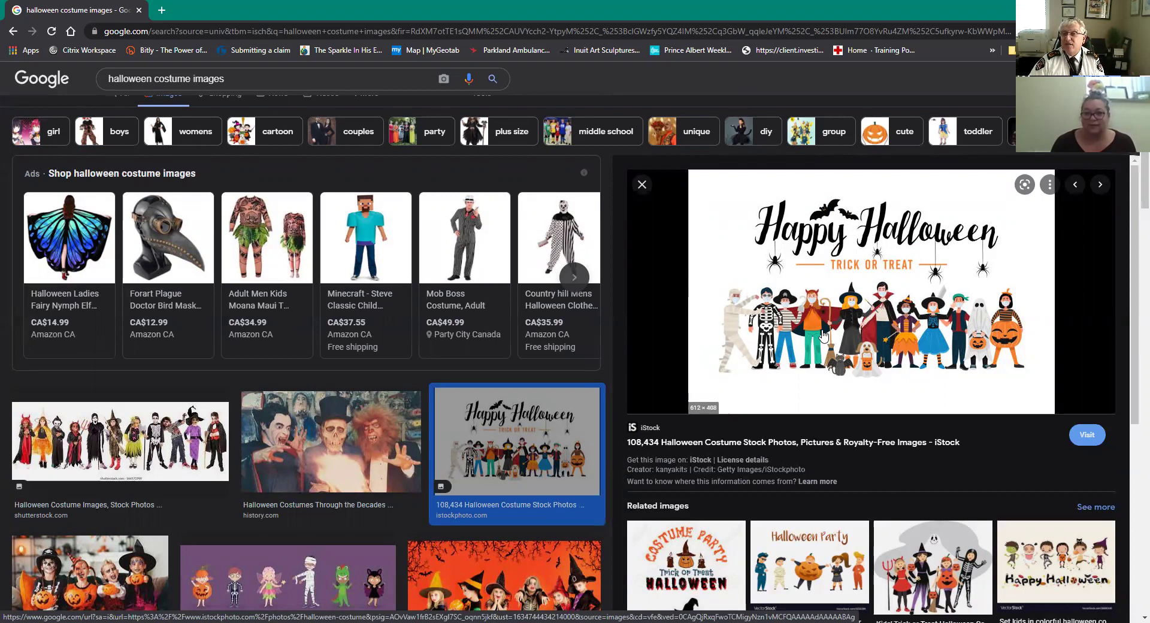
# Step: Preview the iStock photo of face-painted kids holding jack-o'-lantern buckets
pyautogui.click(126, 571)
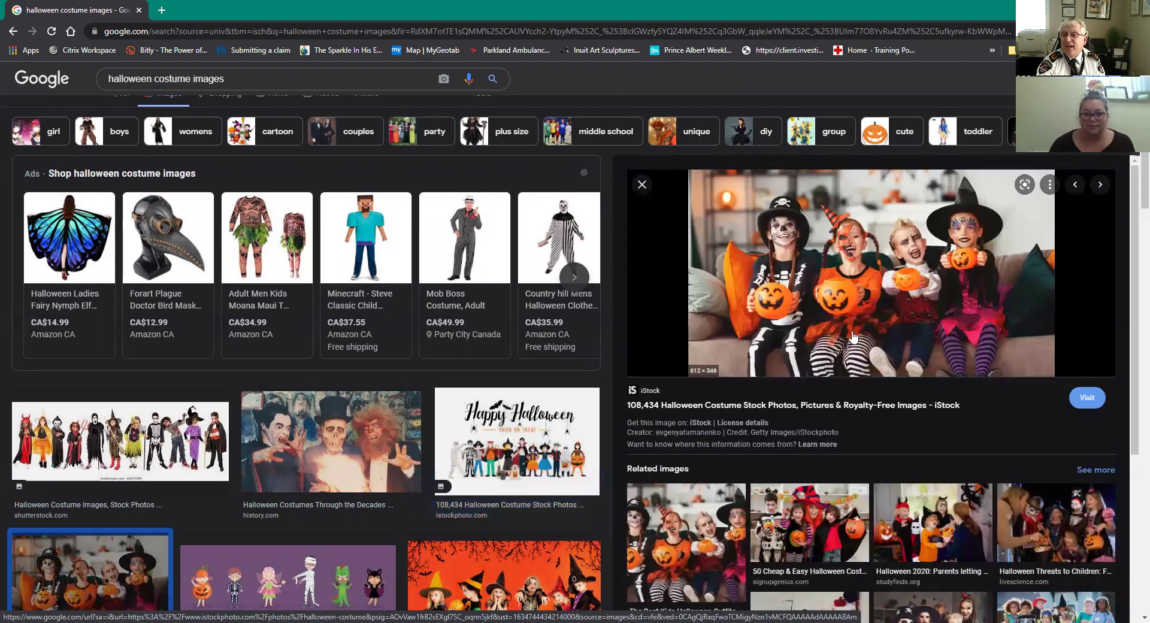
pyautogui.scroll(1, 848, 336)
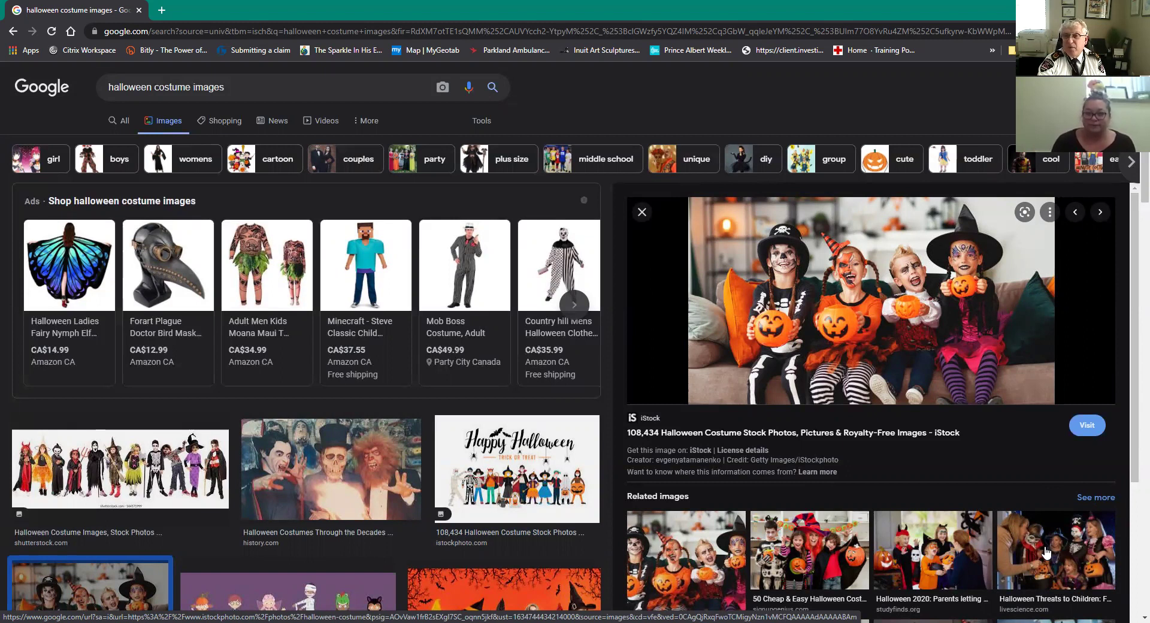
pyautogui.scroll(-1, 1044, 549)
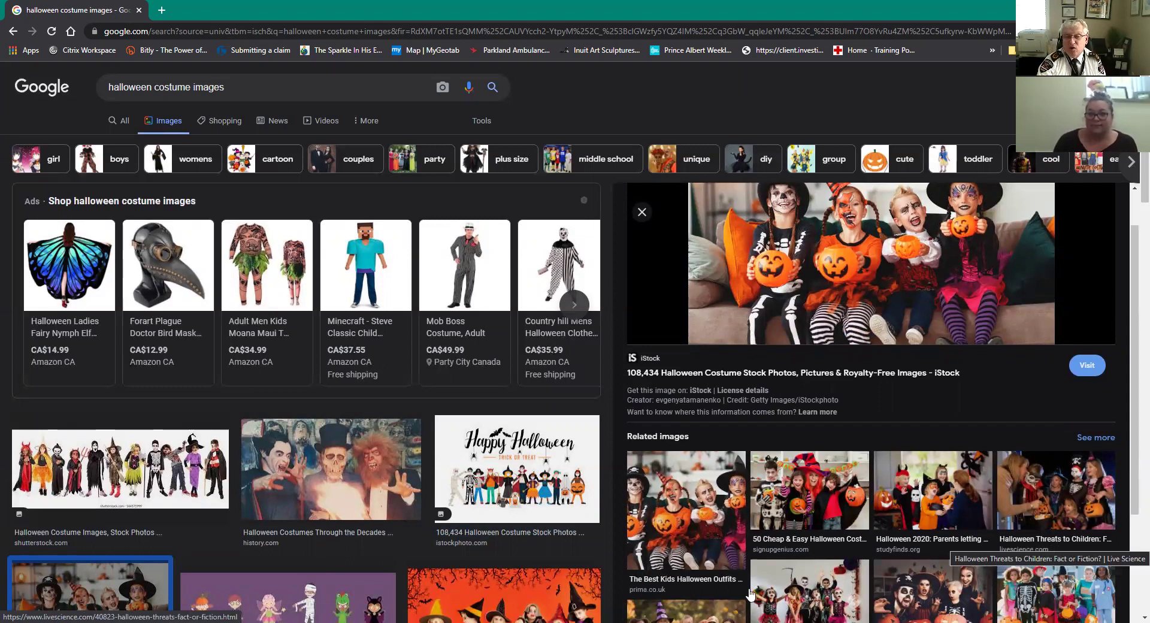
pyautogui.scroll(-1, 692, 554)
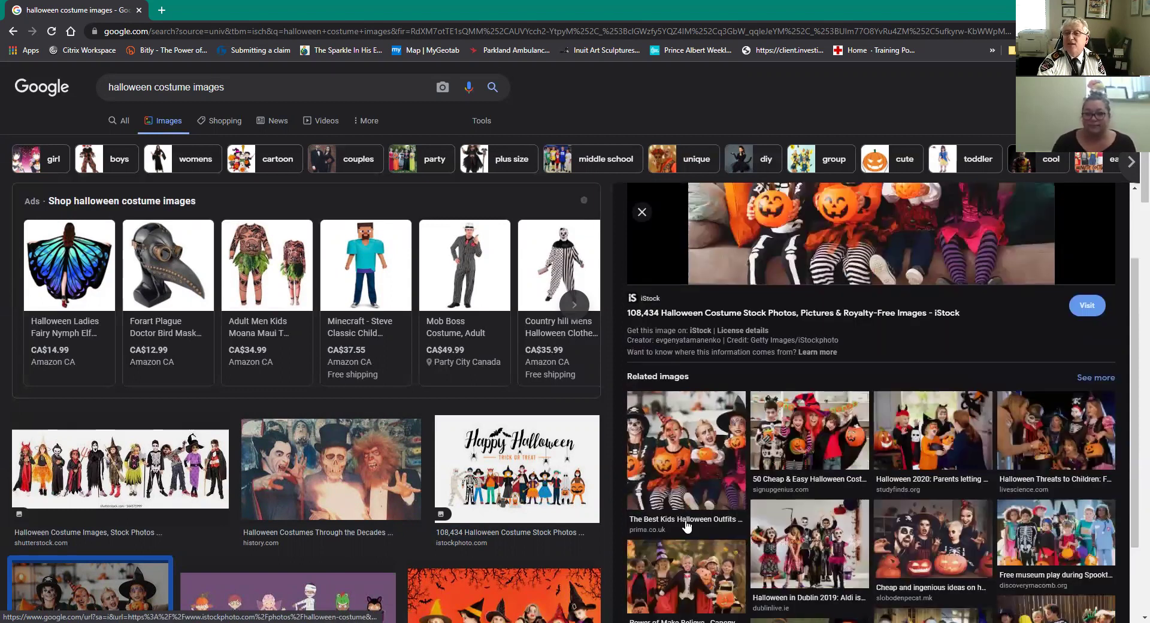
# Step: Preview the 'The Best Kids Halloween Outfits' related image from Canopy Children's Solutions
pyautogui.click(685, 448)
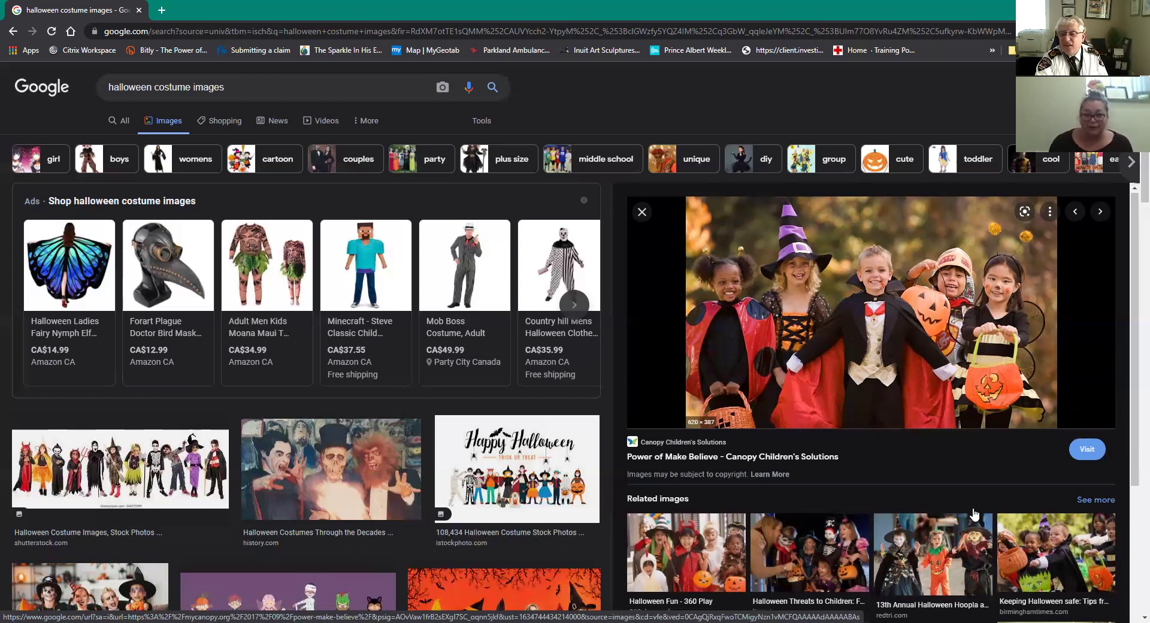
pyautogui.scroll(-2, 897, 530)
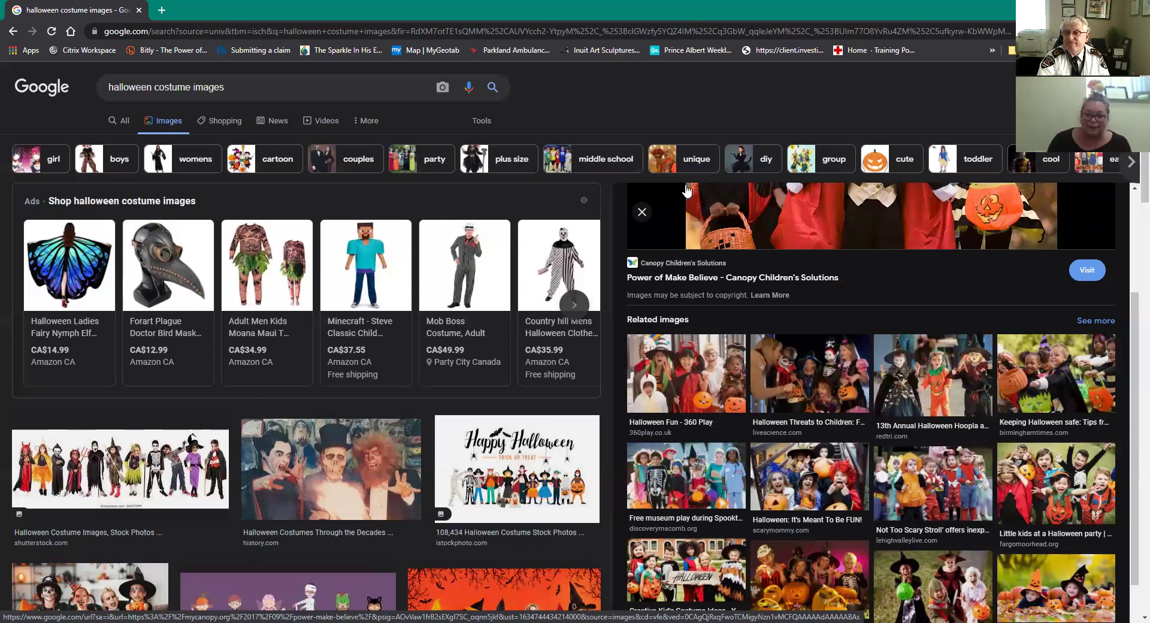
# Step: Preview the Lehigh Valley Live 'Not Too Scary Stroll' toddlers photo from the related images
pyautogui.click(946, 499)
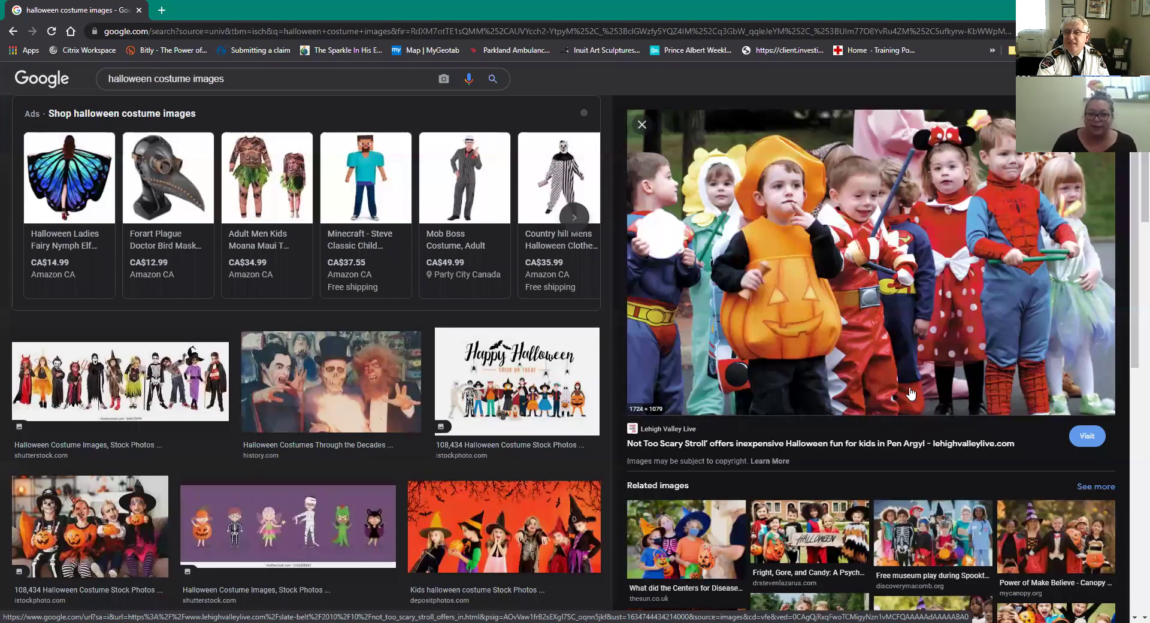